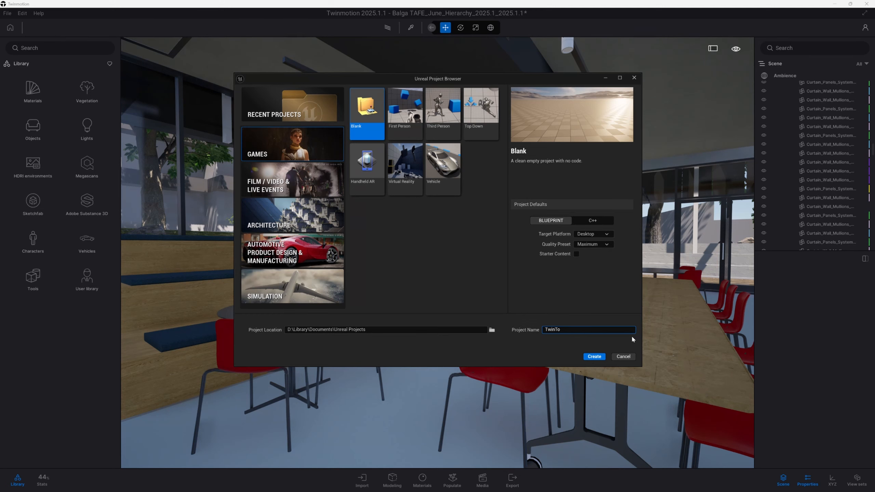
Step: Create the blank Unreal project with the name TwinToUE in D:\Library\Documents\Unreal Projects
key(Return)
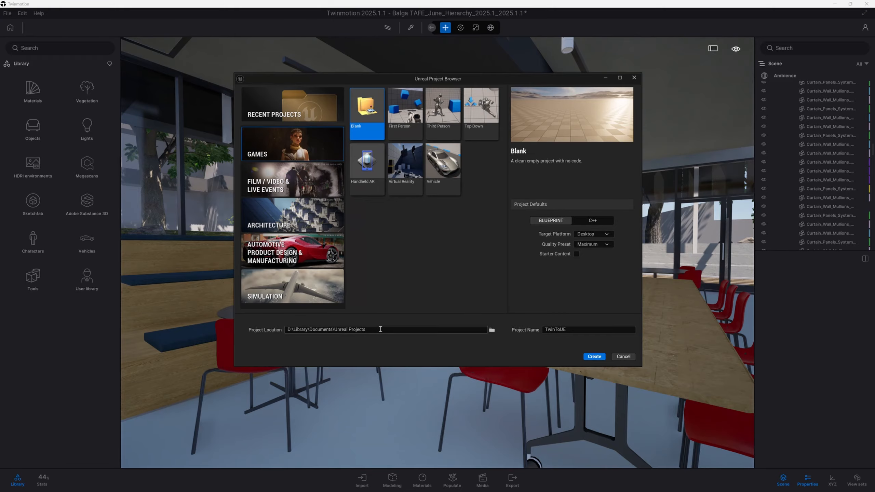
click(594, 356)
Step: Switch to File Explorer and open the TwinToUE project folder inside Documents > Unreal Projects to examine its contents
key(super+Tab)
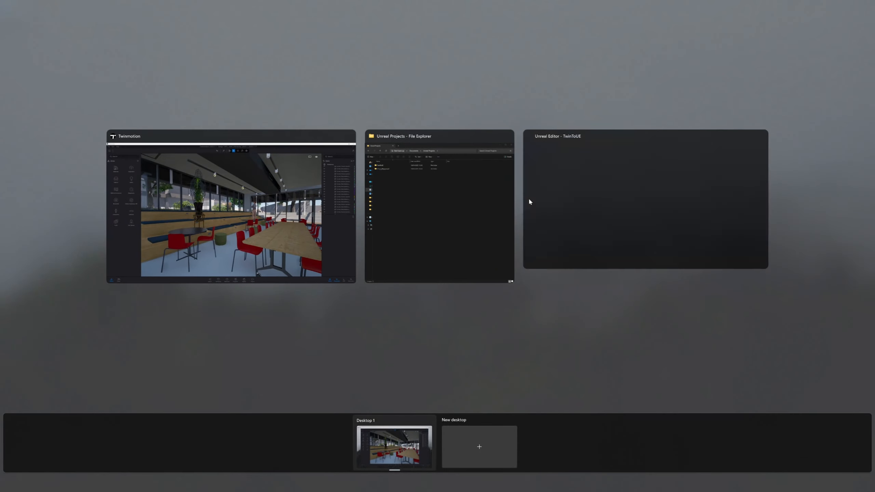
click(453, 188)
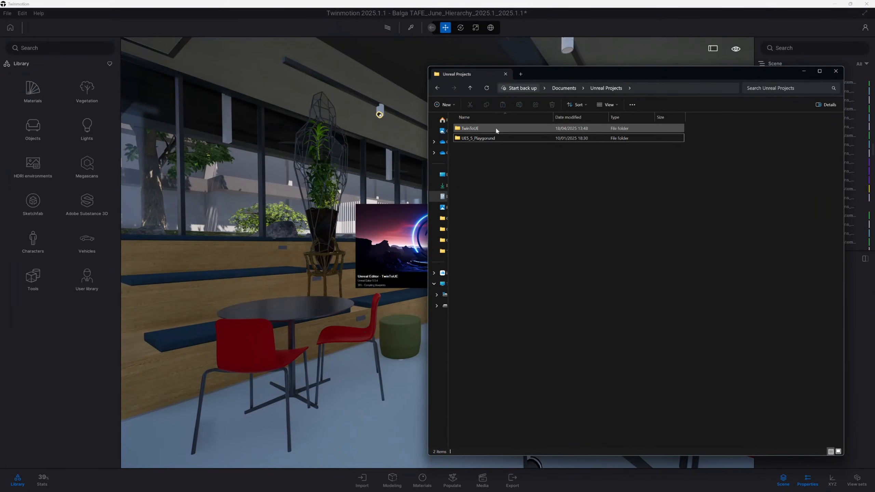
click(571, 89)
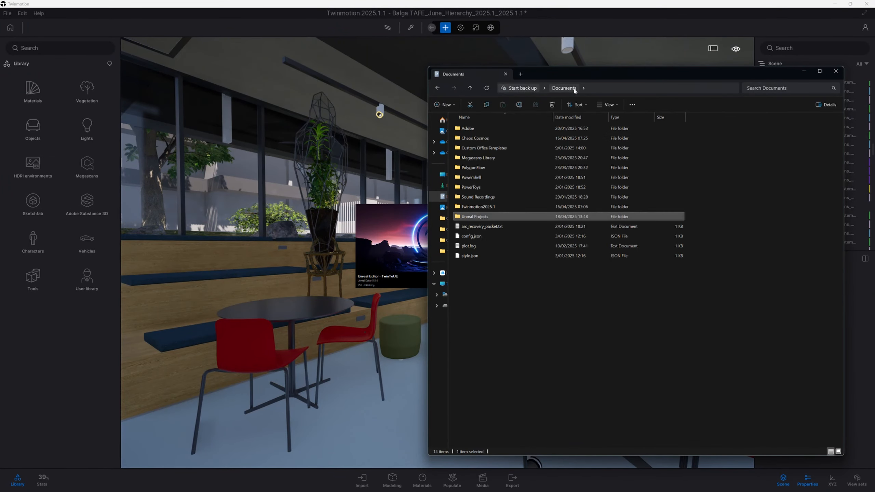
double_click(480, 216)
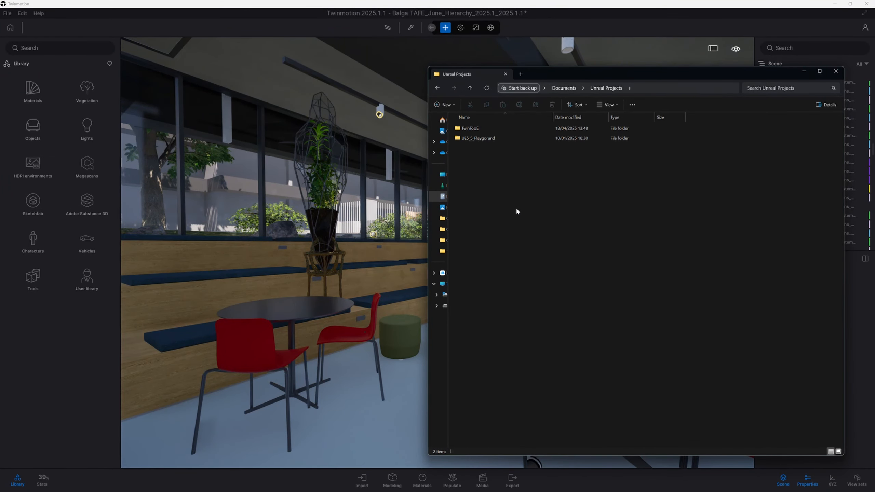
click(492, 131)
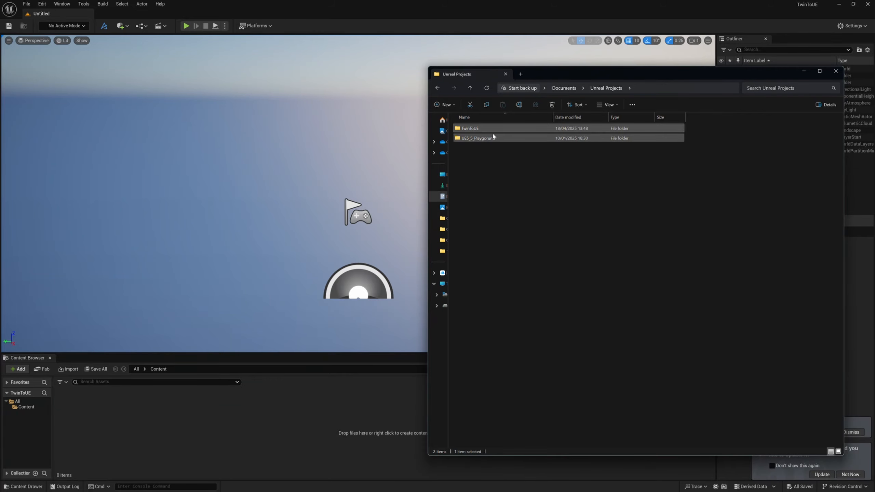
drag(534, 77, 454, 62)
double_click(412, 113)
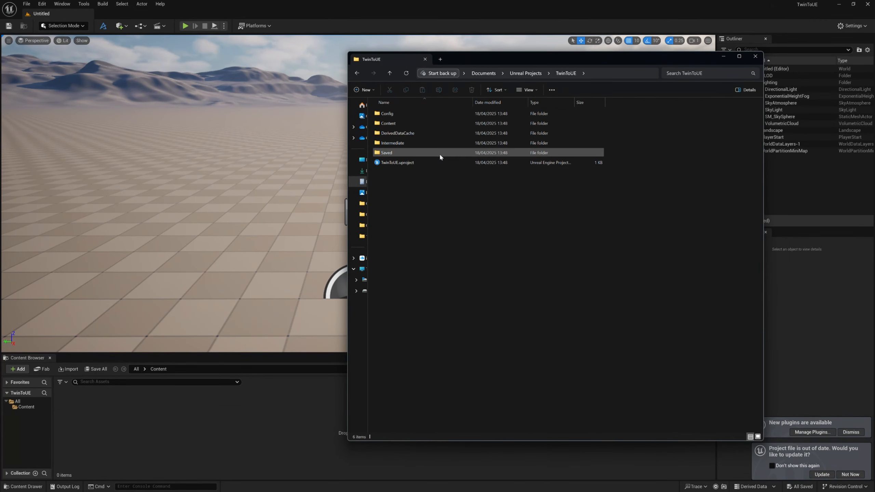
drag(481, 54, 530, 61)
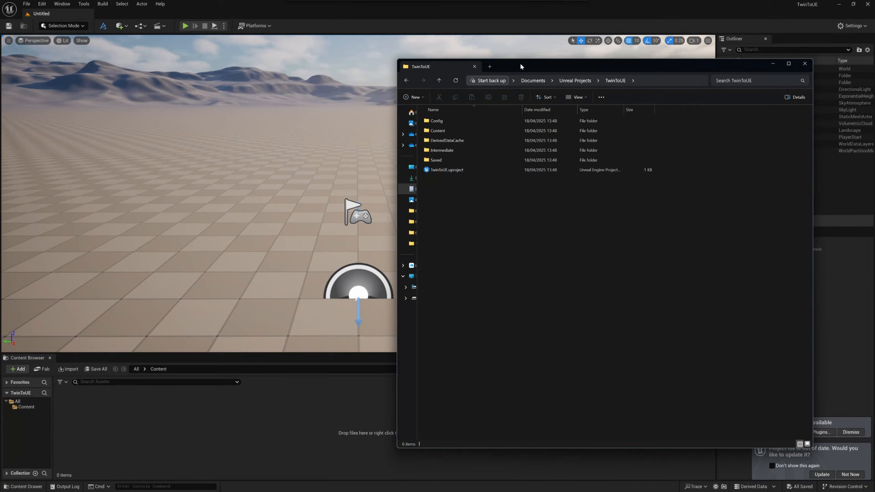
Step: Switch to Twinmotion and start exporting the scene to a Datasmith file with the Standard option
key(super+Tab)
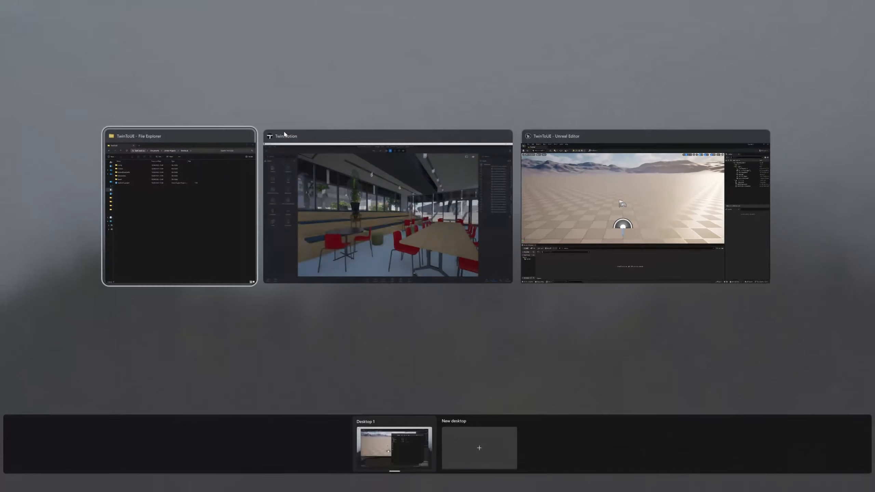
click(299, 159)
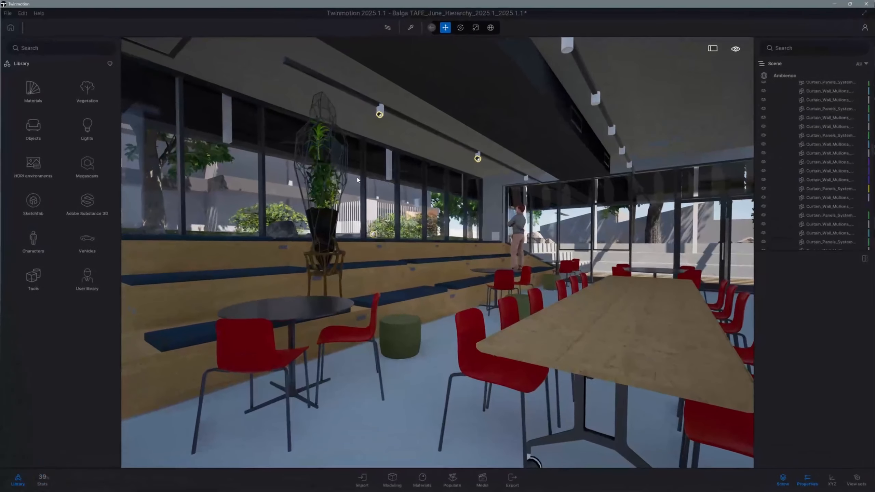
click(8, 14)
mouse_move(44, 138)
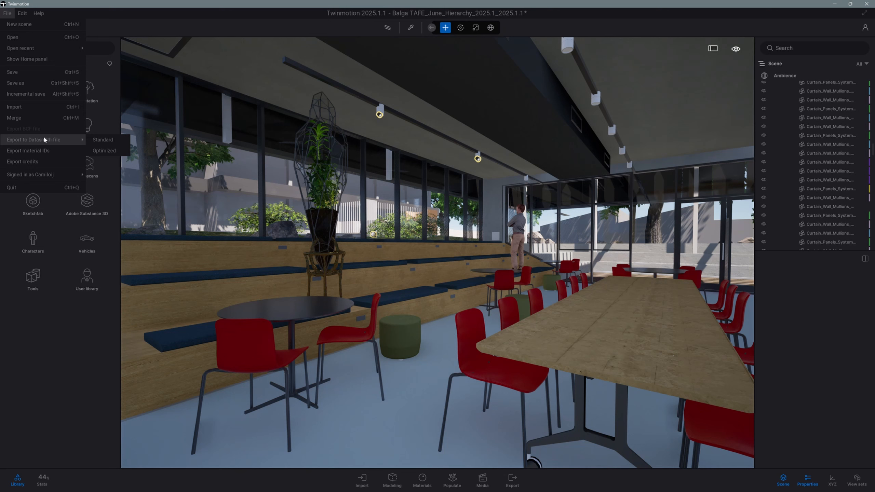
click(103, 151)
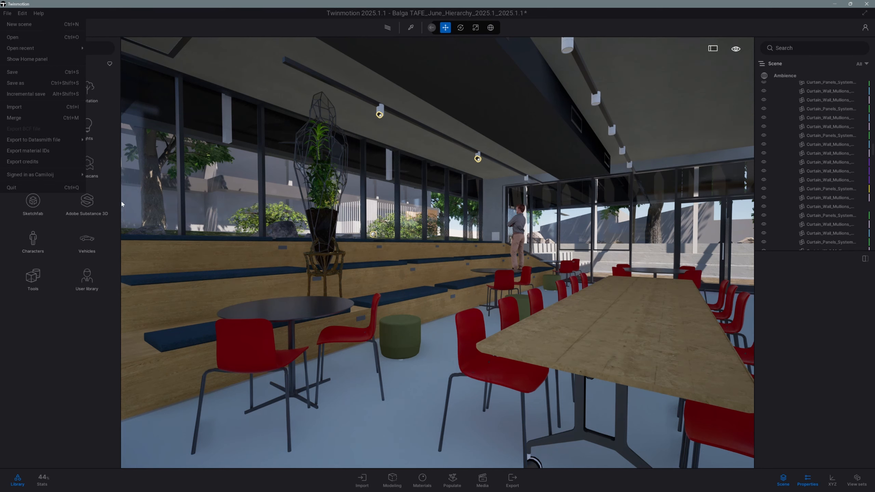
mouse_move(71, 143)
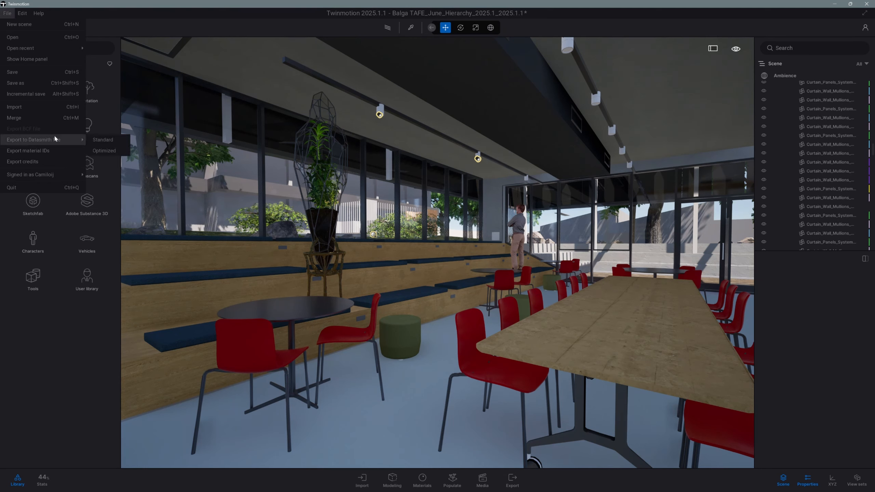
click(109, 140)
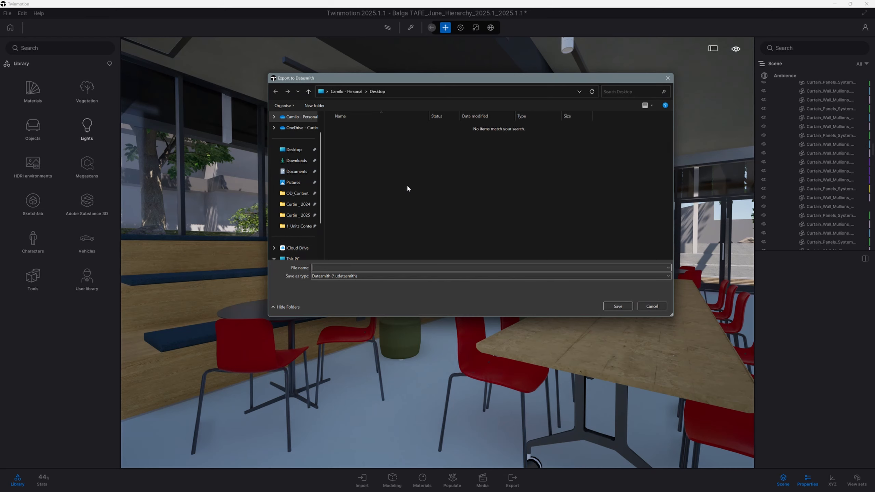
Step: Save the Datasmith export as TwinToUE_Export in the Documents > Unreal Projects > TwinToUE folder
click(295, 172)
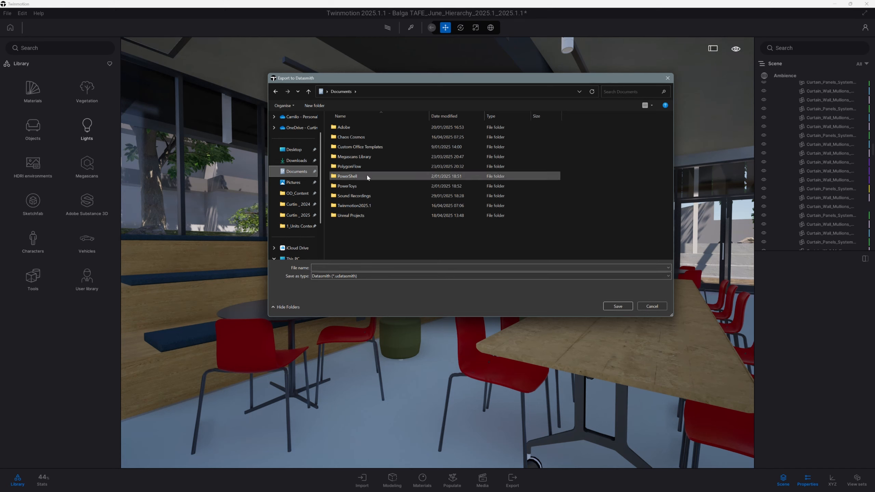
double_click(413, 215)
double_click(409, 127)
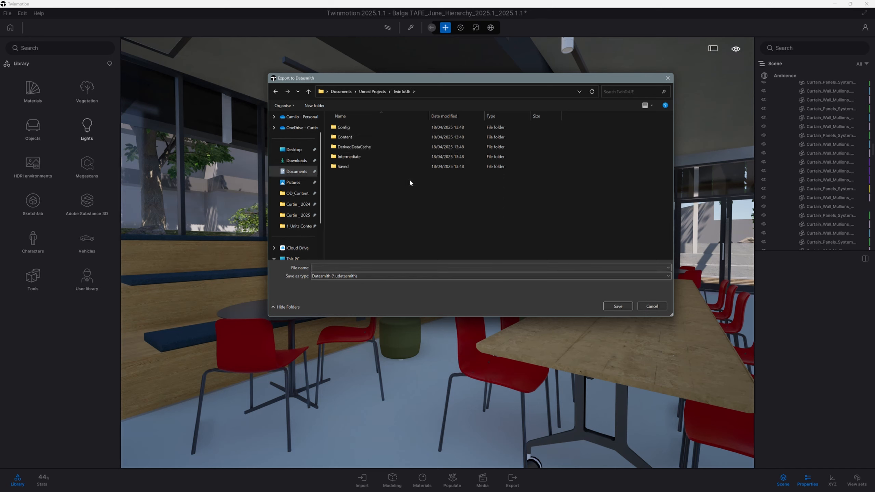
click(367, 266)
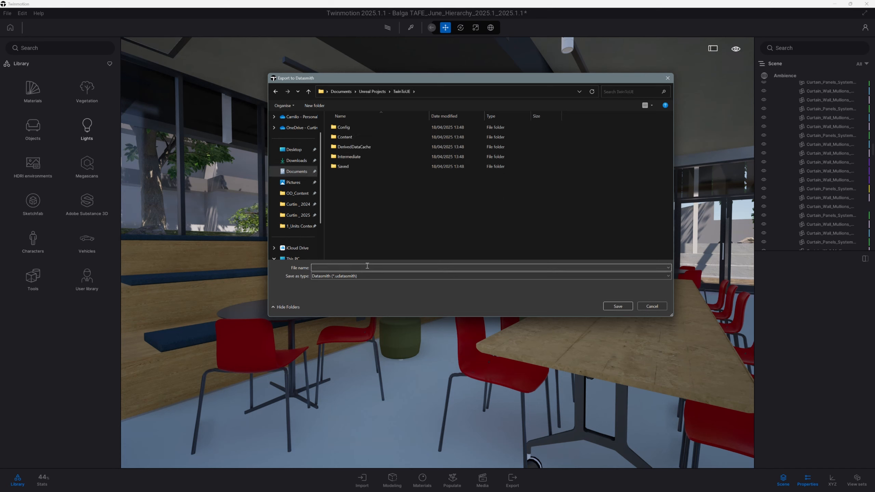
text(Twin)
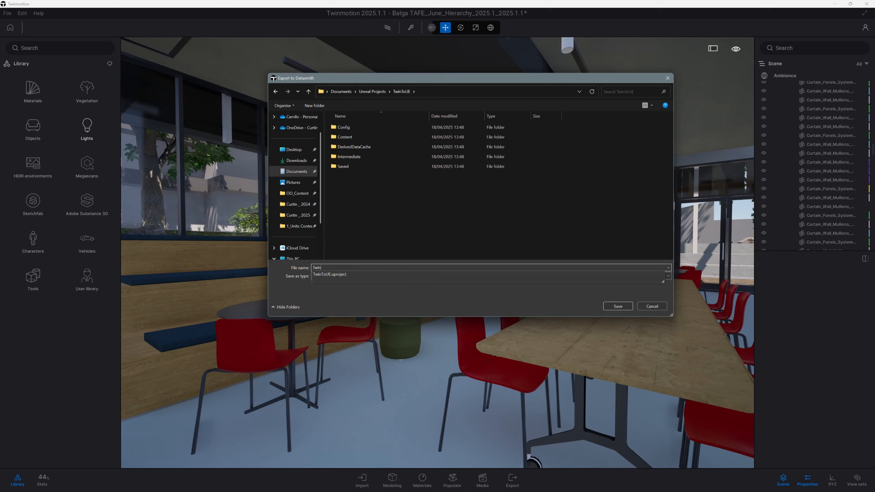
text(ToUE_Export)
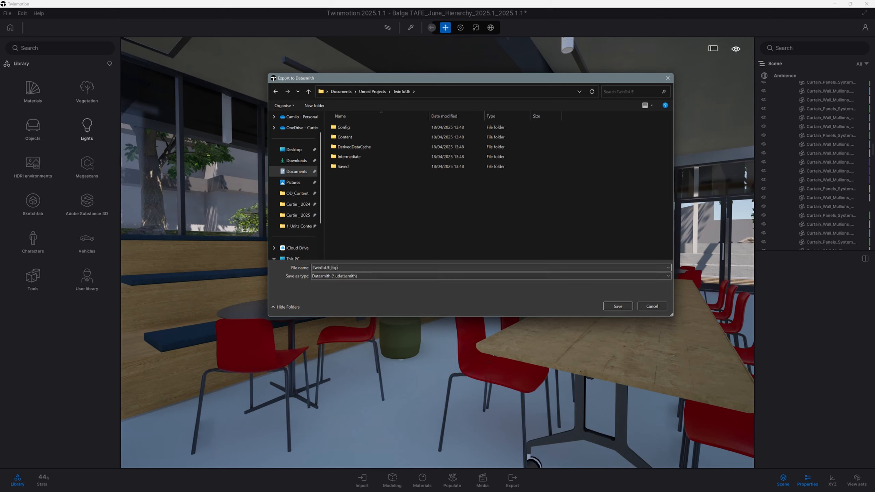
click(612, 308)
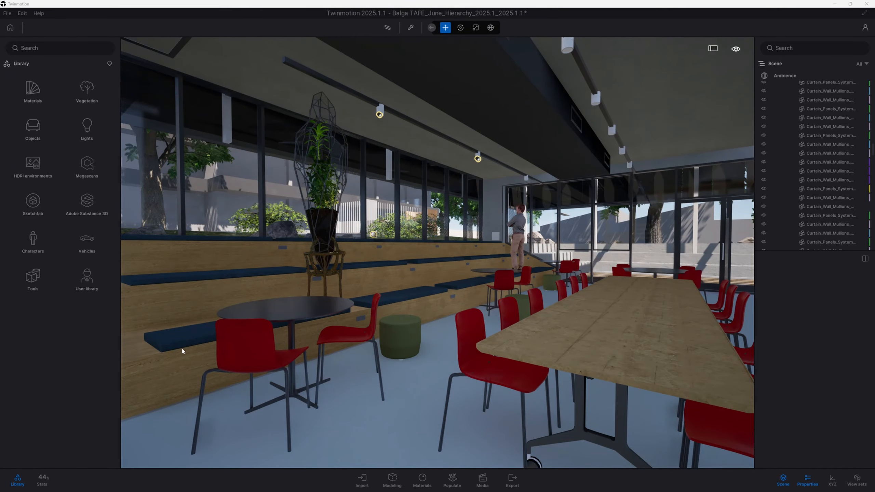
Step: Switch to File Explorer and examine the exported Datasmith file and its assets folder in the TwinToUE folder
key(super+Tab)
click(402, 279)
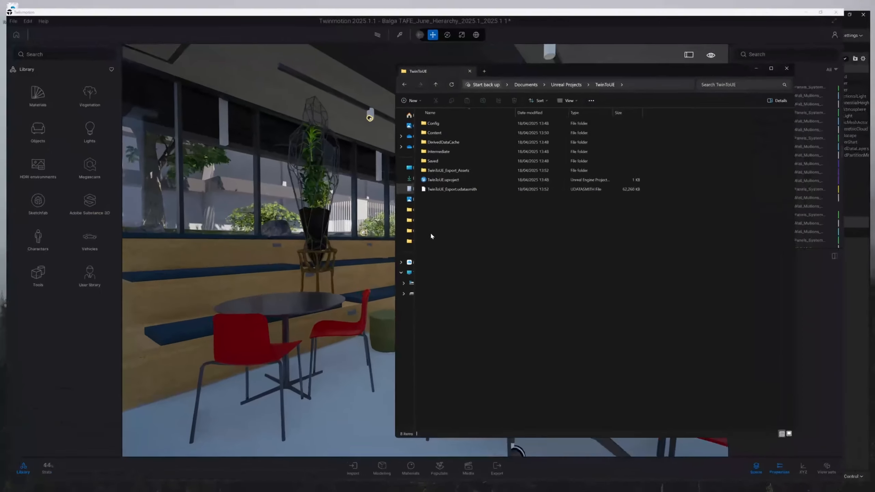
drag(545, 64, 502, 59)
click(428, 187)
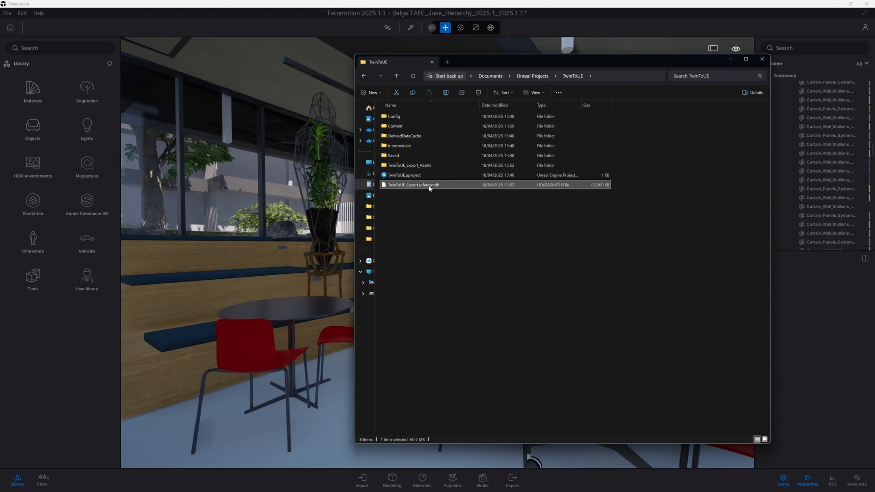
click(418, 166)
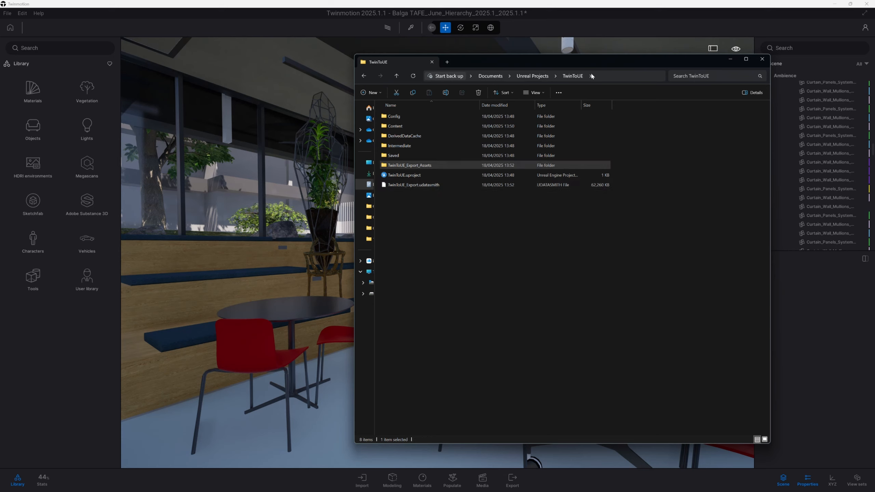
Step: Switch to Unreal Editor and import the detected changes to the source content files
key(super+Tab)
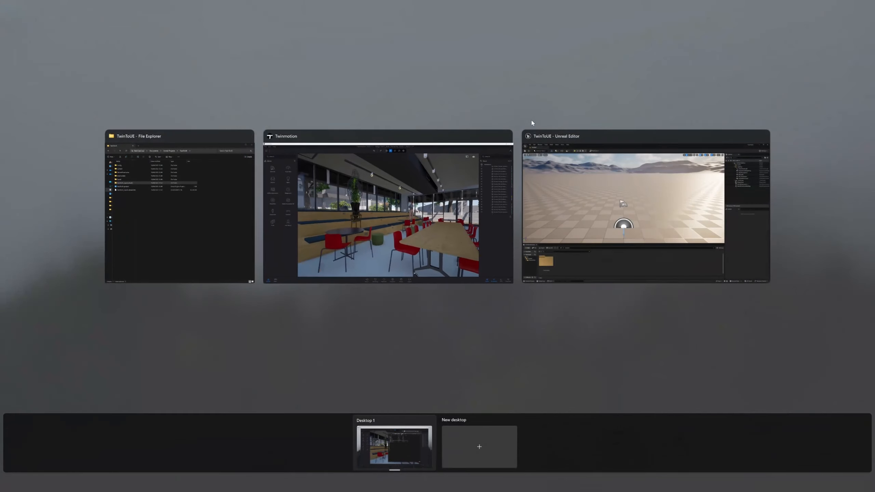
click(543, 201)
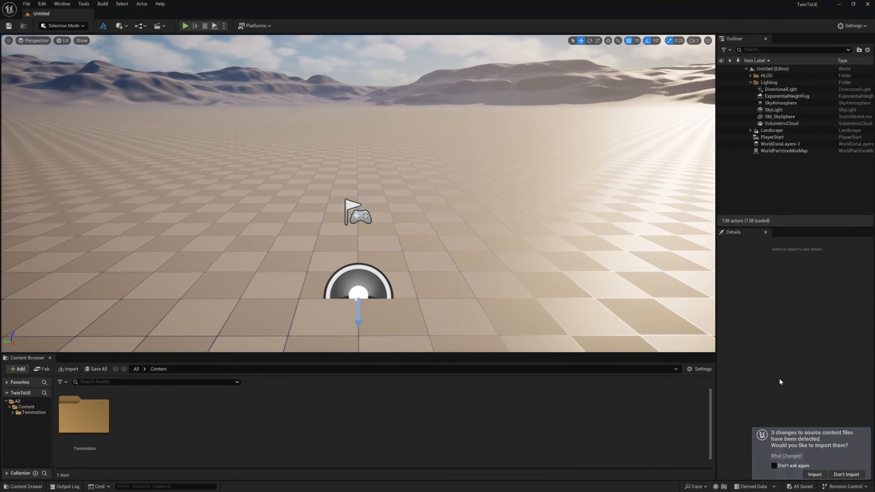
click(815, 475)
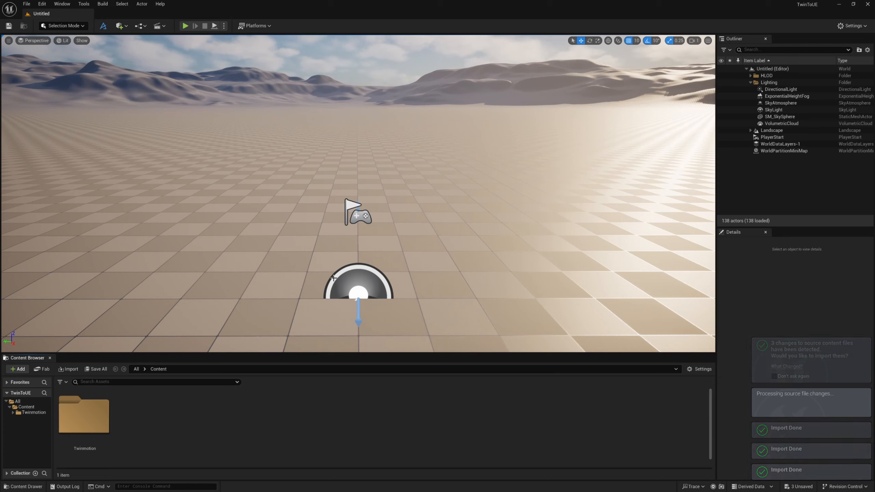
click(851, 26)
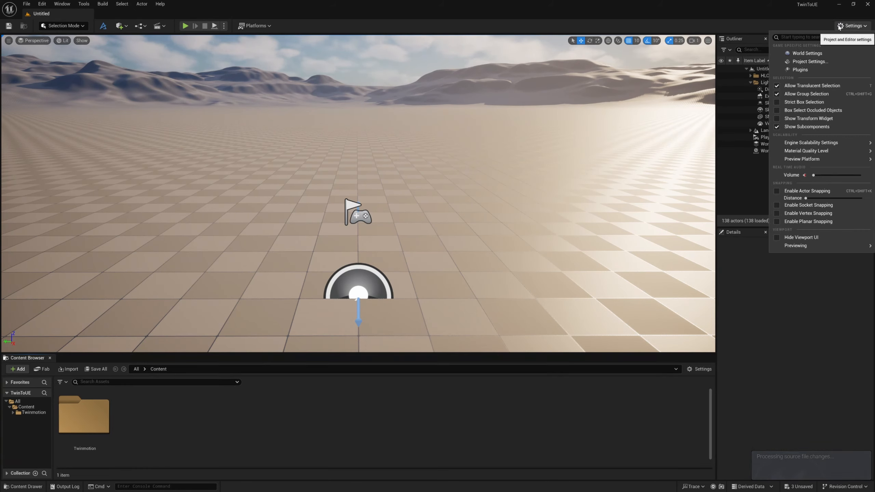
click(121, 25)
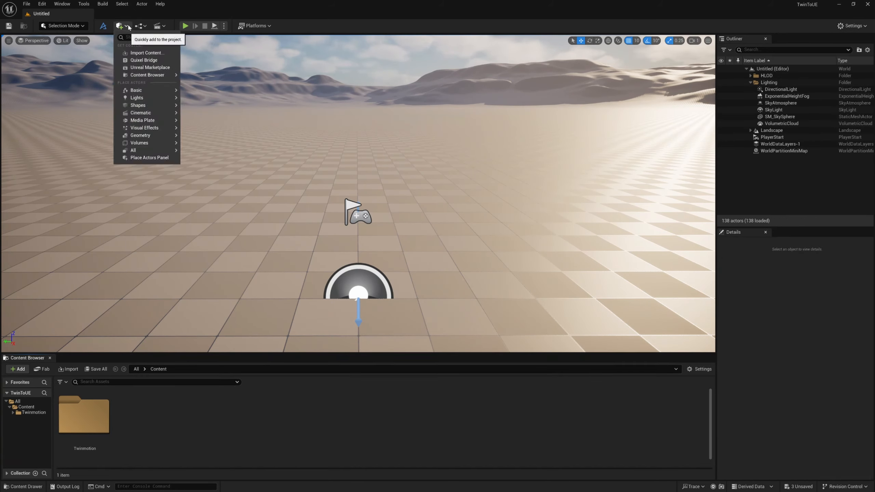
mouse_move(148, 98)
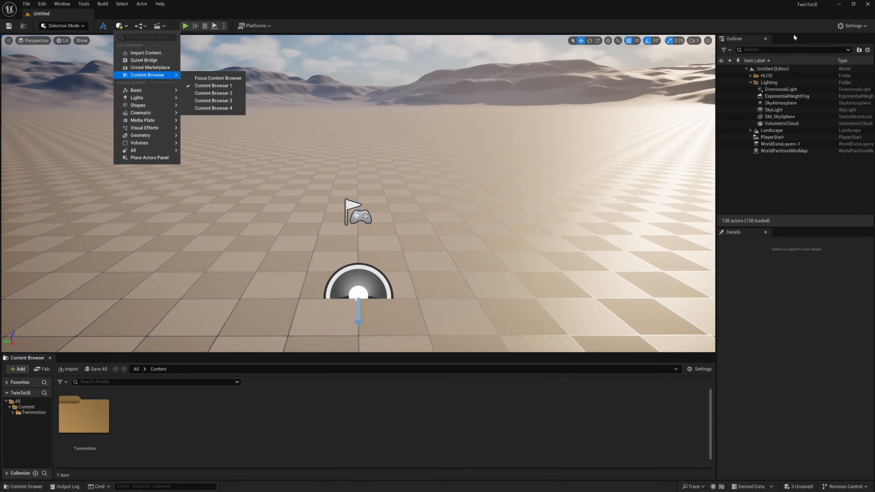
Step: Open the Plugins window and search the plugins for "datasmith"
click(852, 26)
click(790, 70)
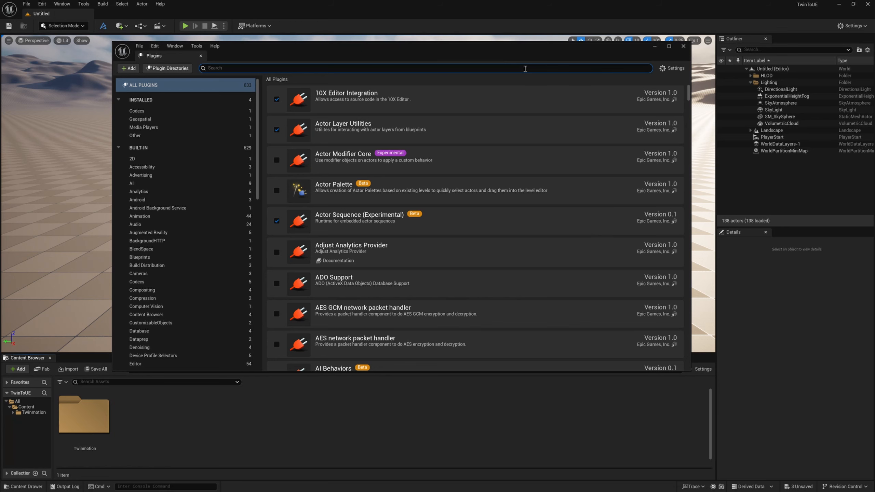
text(dta)
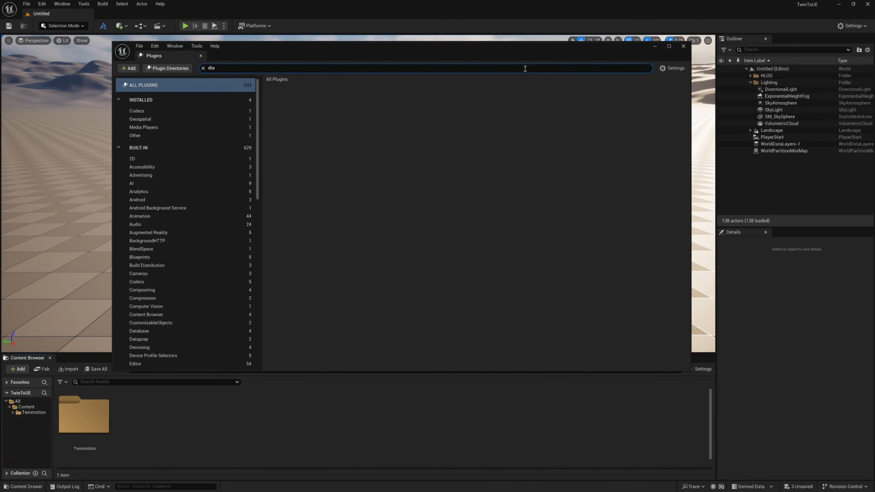
key(BackSpace)
key(BackSpace)
key(BackSpace)
text(datasmith)
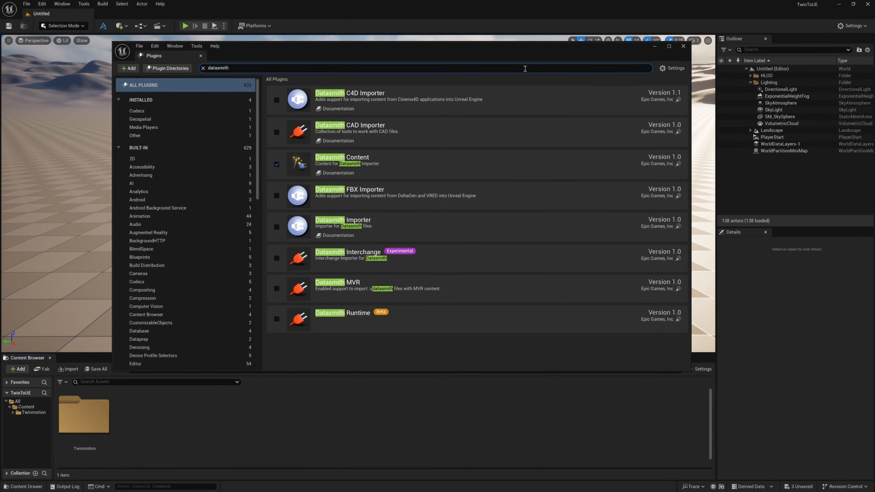
Step: Enable the Datasmith C4D Importer, CAD Importer, FBX Importer and Importer plugins, and restart the editor, saving the three terrain brush textures
click(276, 99)
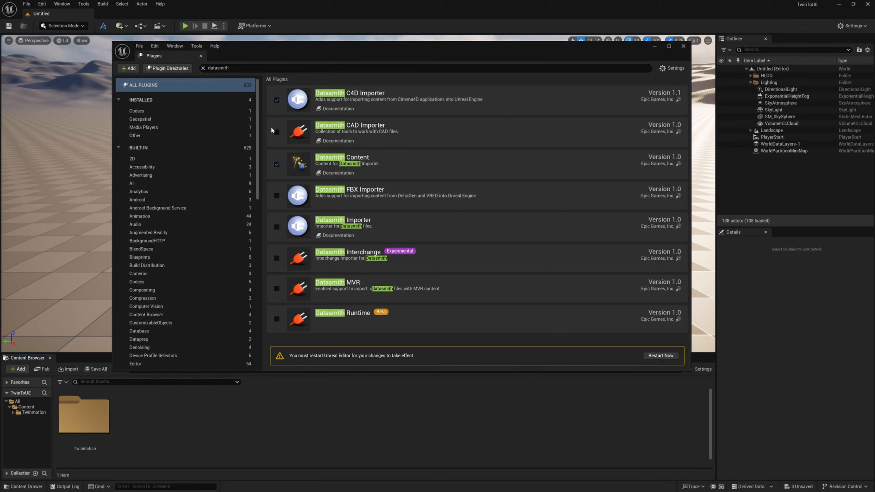
click(276, 132)
click(276, 196)
click(276, 227)
click(660, 356)
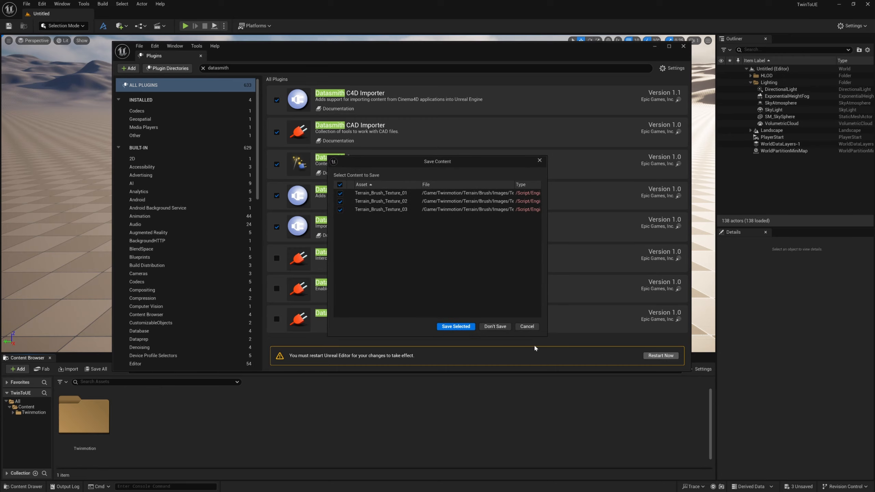
click(472, 327)
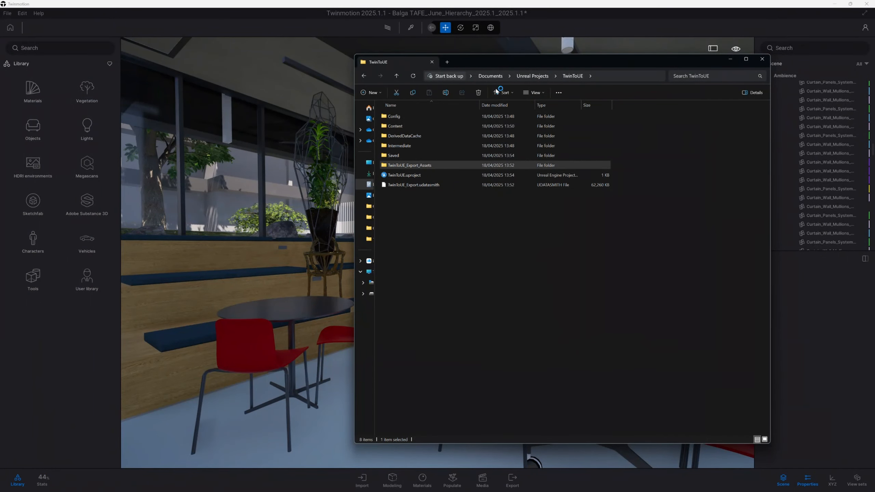
Step: Switch to Unreal Editor, close the Plugins window and update the out-of-date project file
drag(512, 59, 418, 69)
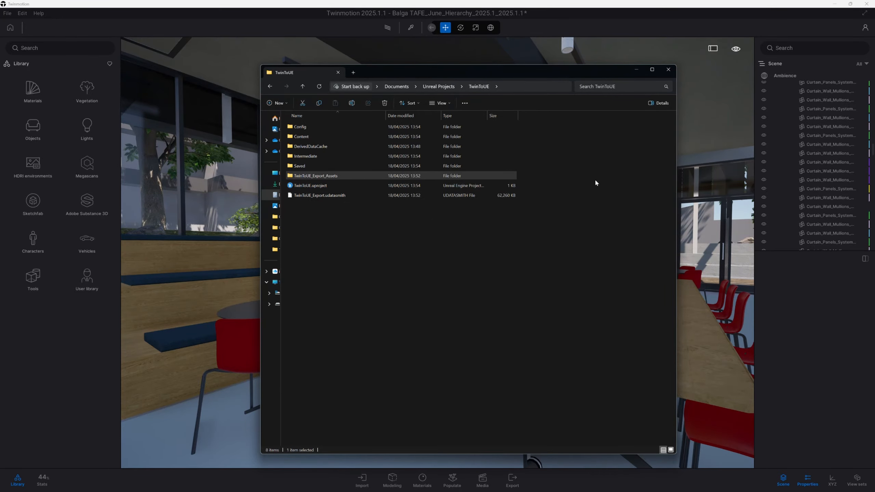
key(super+Tab)
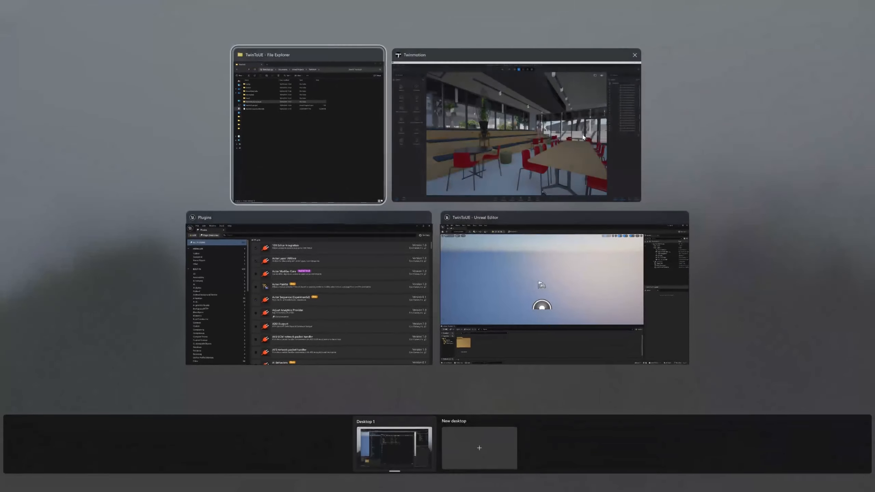
click(519, 262)
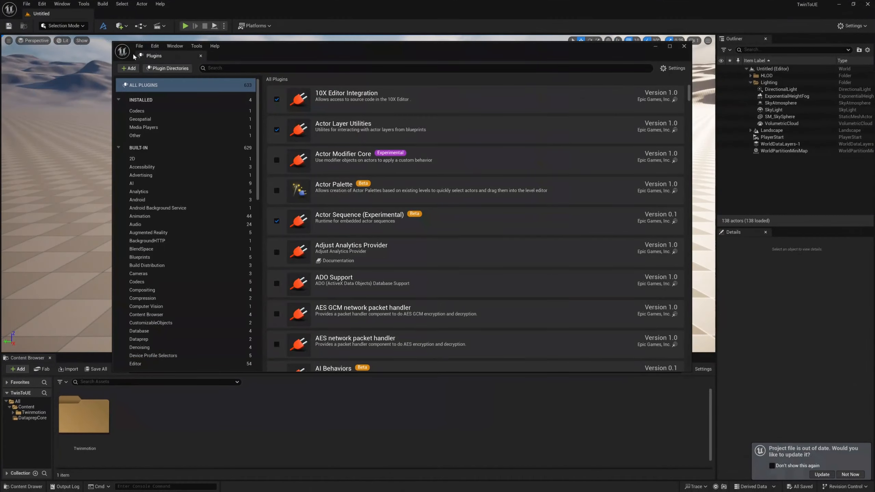
click(683, 46)
click(822, 474)
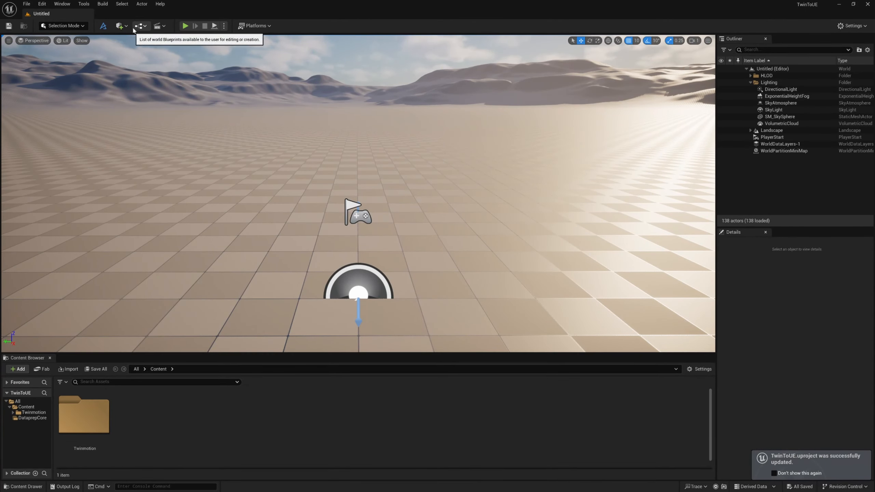
click(120, 26)
mouse_move(149, 92)
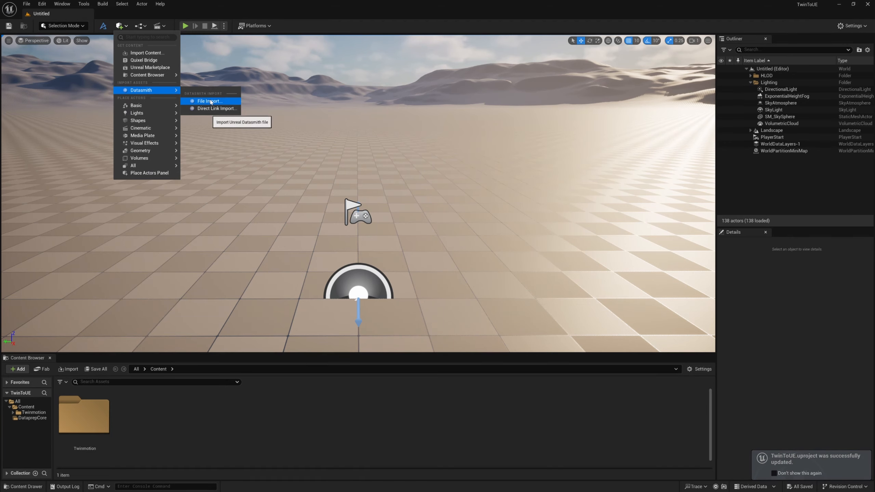
click(259, 445)
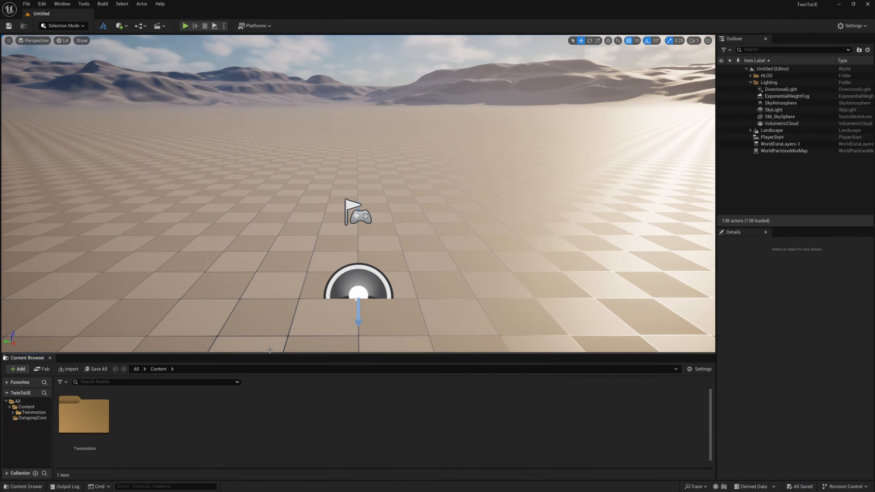
Step: Enlarge the Content Browser and create a folder named Models in the Content folder
drag(269, 353, 268, 297)
right_click(135, 364)
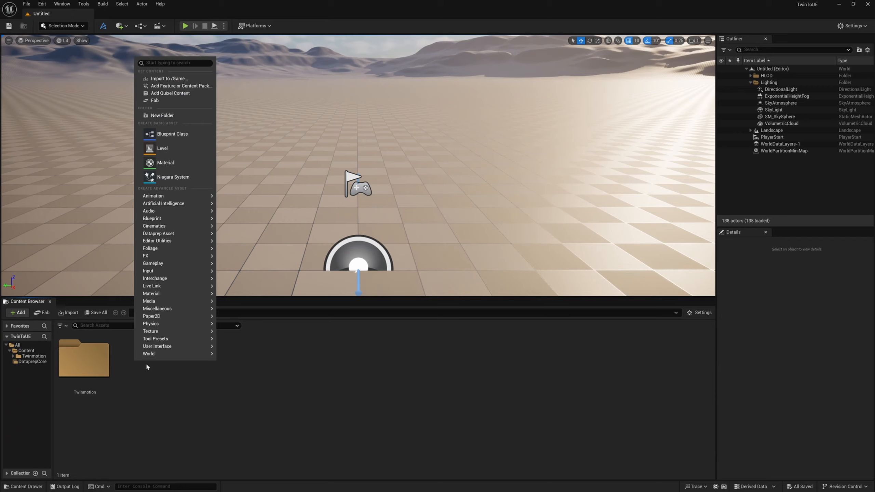
click(179, 115)
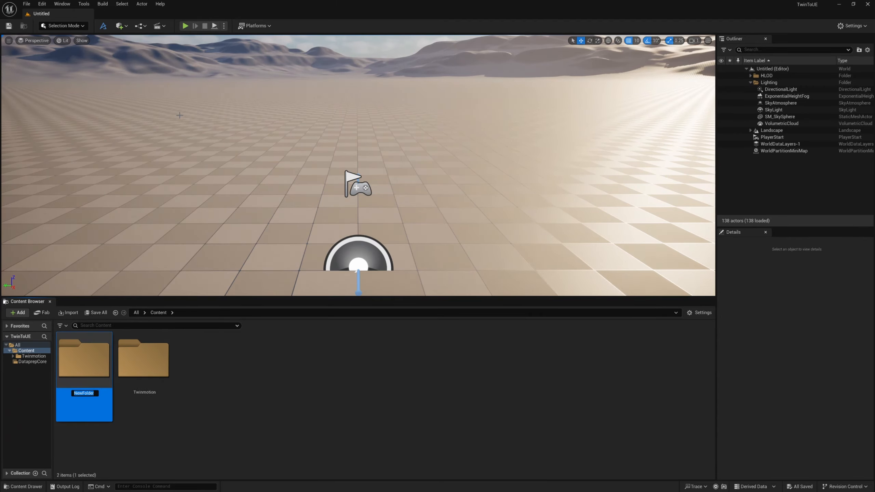
text(Models)
key(Return)
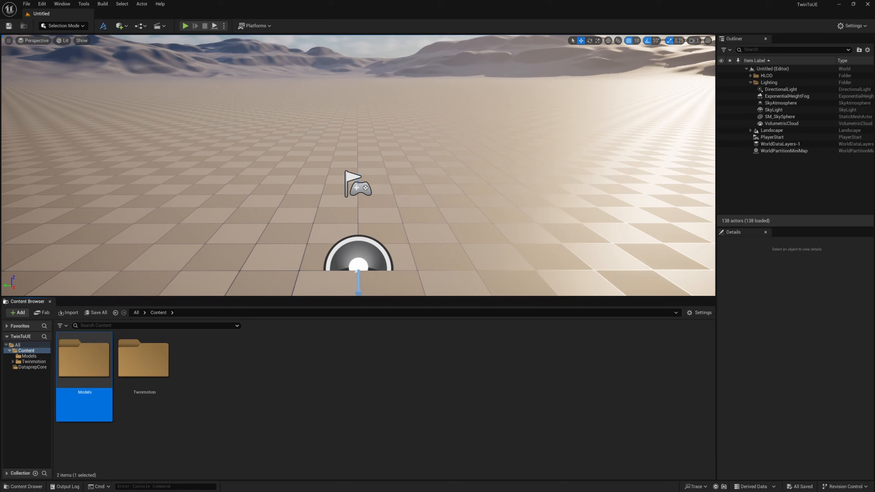
Step: Start a Datasmith file import and choose TwinToUE_Export.udatasmith from the TwinToUE folder in Documents > Unreal Projects
click(120, 26)
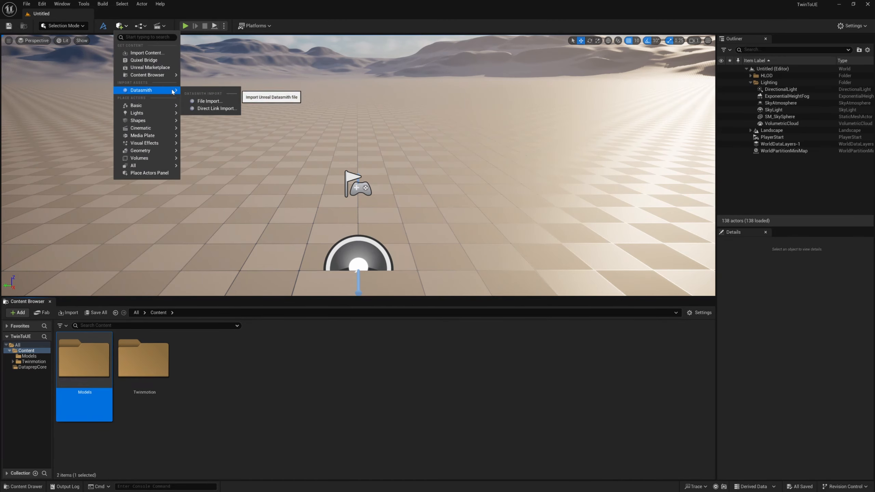
click(208, 100)
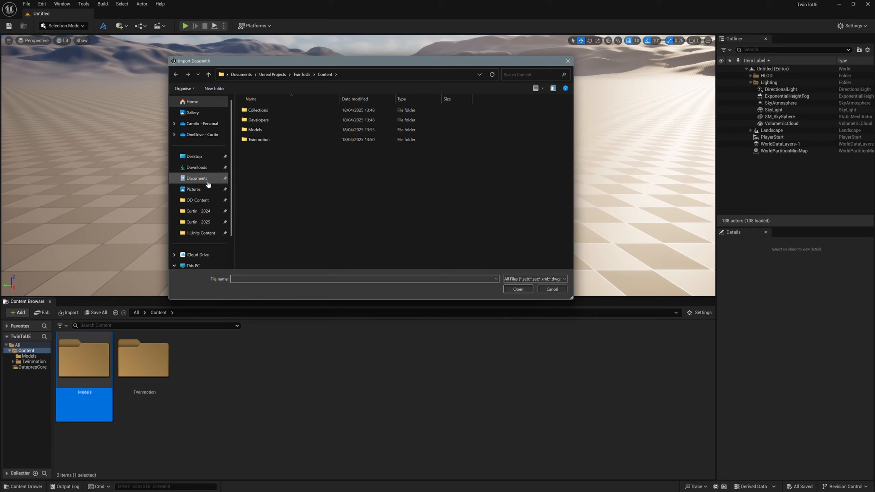
click(197, 178)
double_click(279, 198)
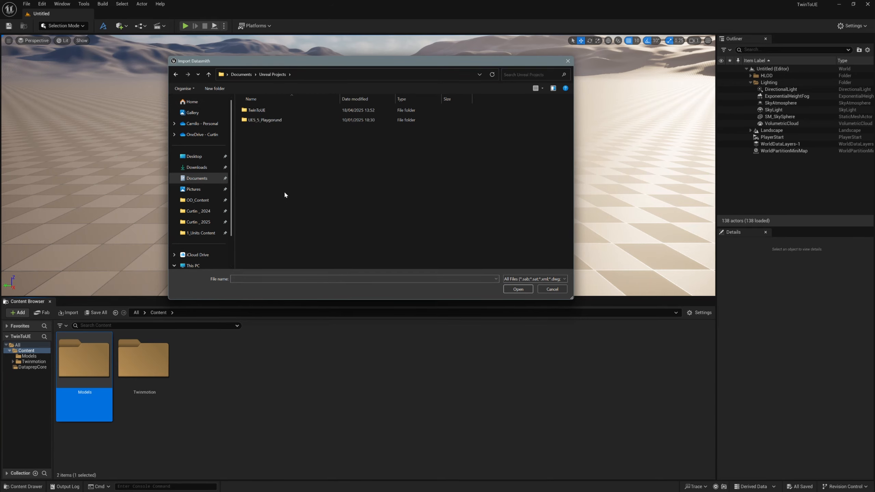
double_click(274, 112)
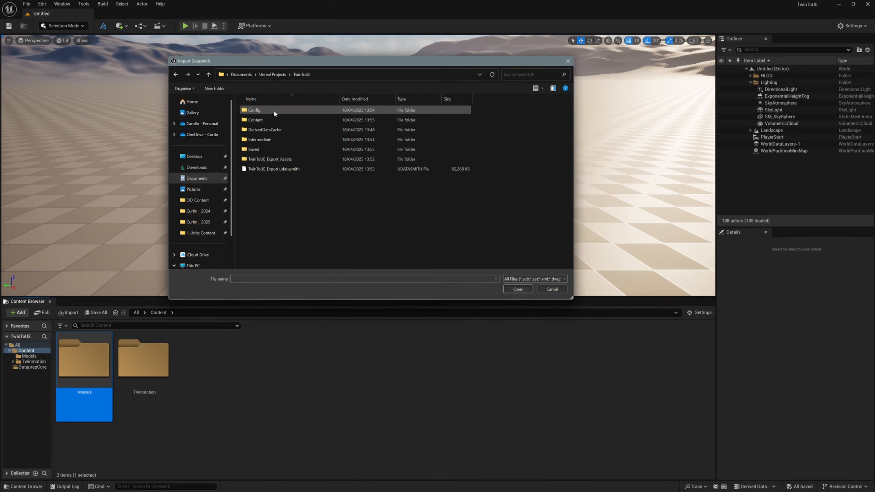
double_click(292, 169)
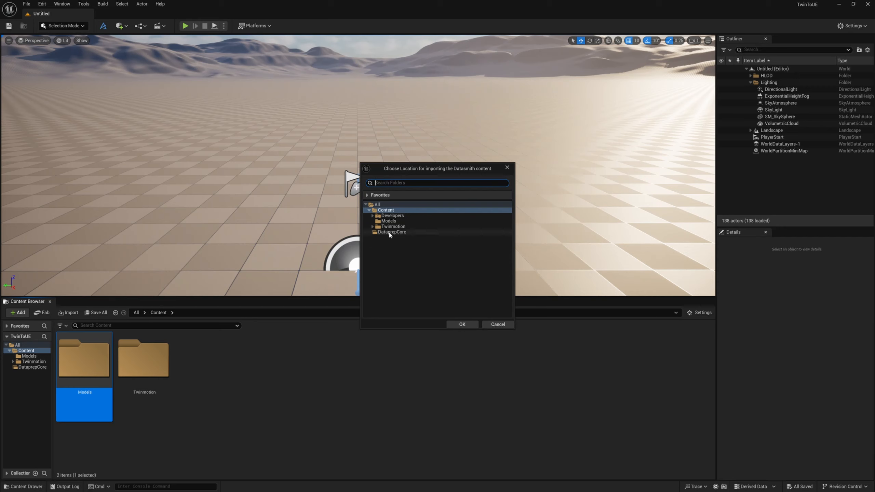
Step: Import the Datasmith content into the Models folder with geometry, materials and textures, lights, cameras and animations included
click(400, 220)
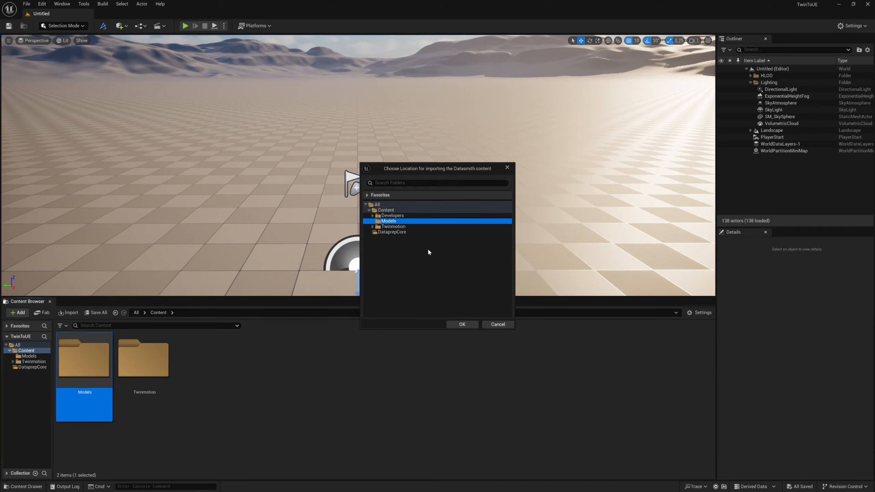
click(462, 325)
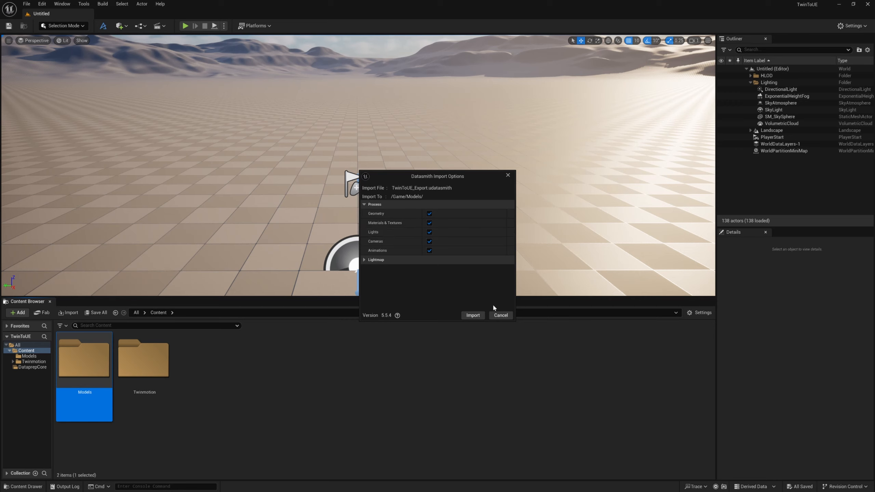
click(473, 316)
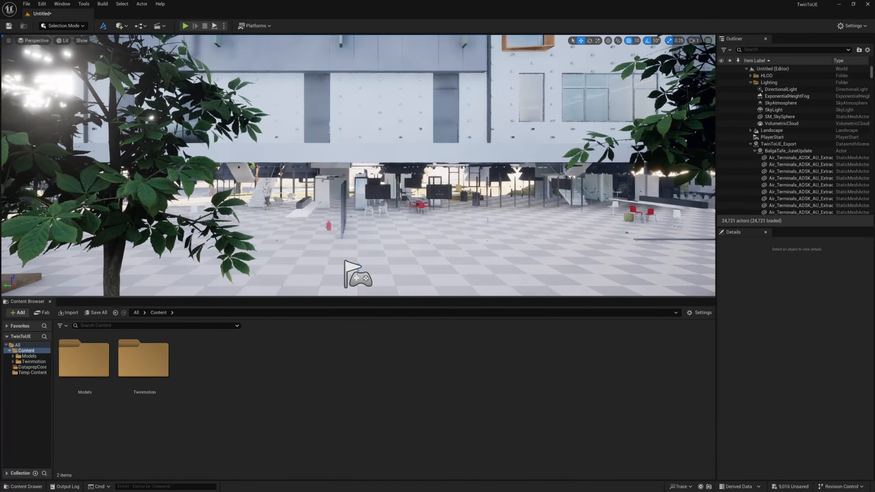
Step: Select both spot lights above the seating steps inside the building and set their intensity to 10 lumens
click(280, 147)
right_drag(280, 146, 341, 158)
scroll(375, 160, down, 4)
right_drag(401, 159, 381, 158)
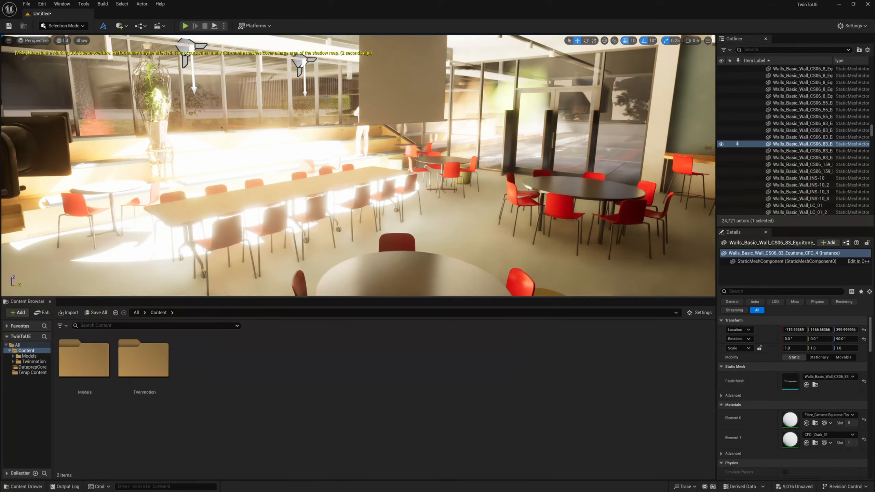
click(301, 62)
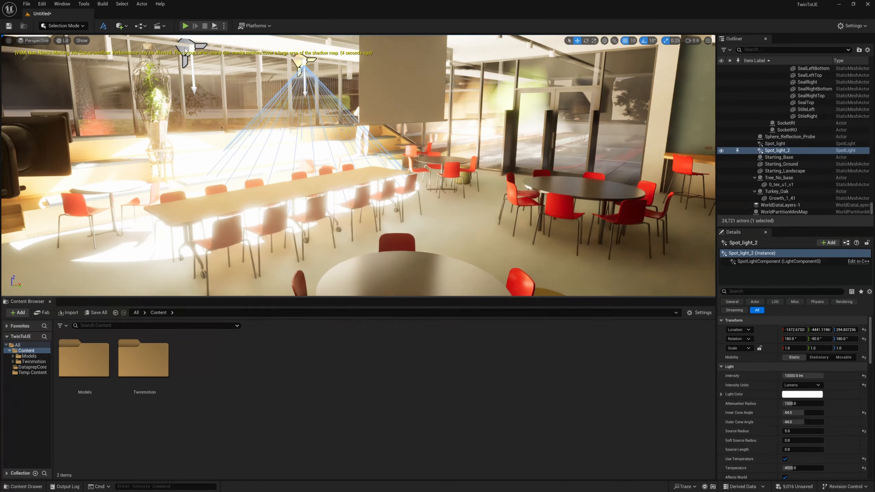
ctrl+click(185, 51)
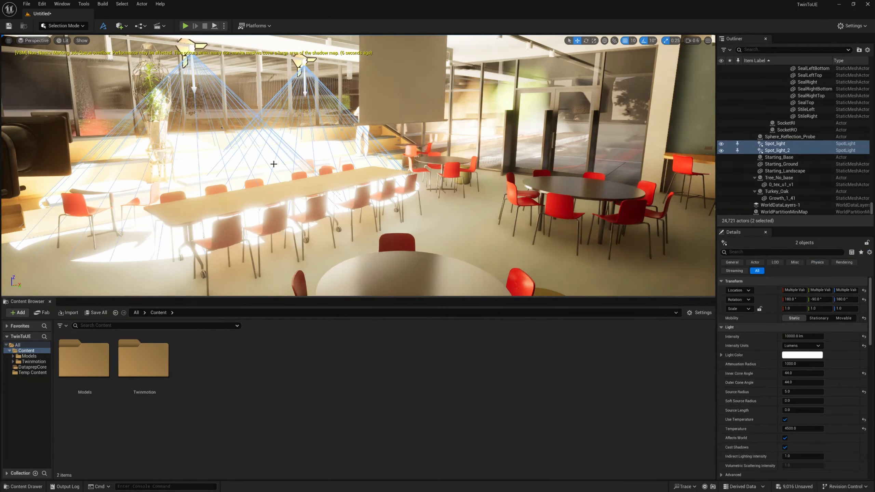
click(795, 336)
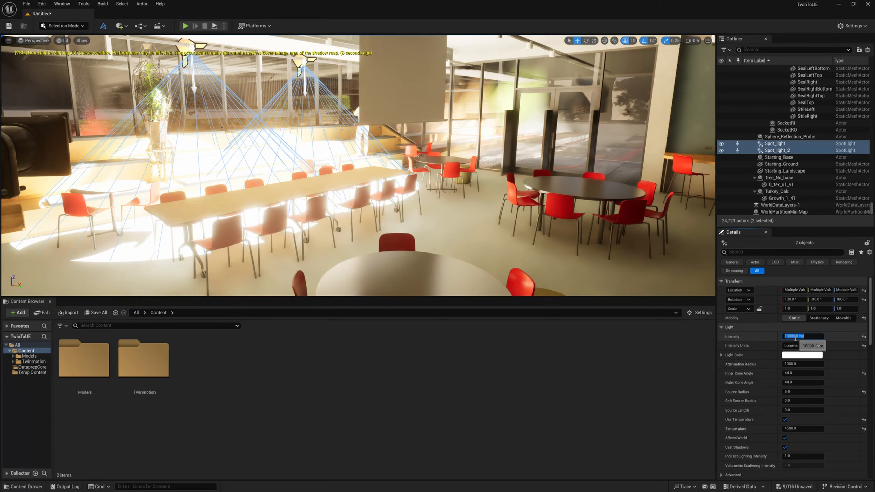
text(10)
key(Return)
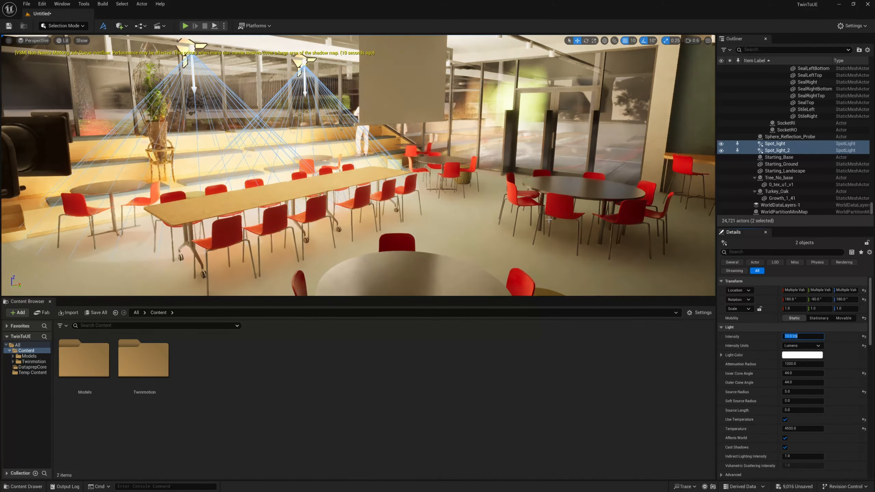
Step: Set the source length of the two selected spot lights to 25
right_drag(453, 240, 423, 243)
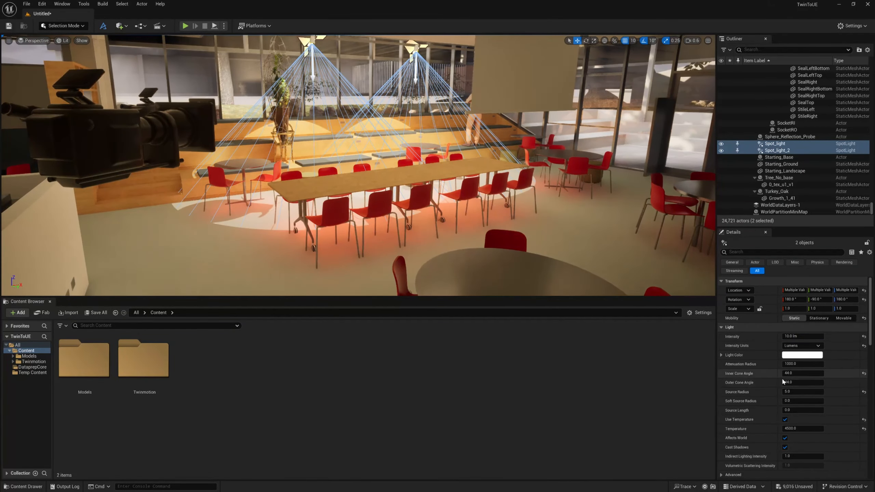
click(782, 410)
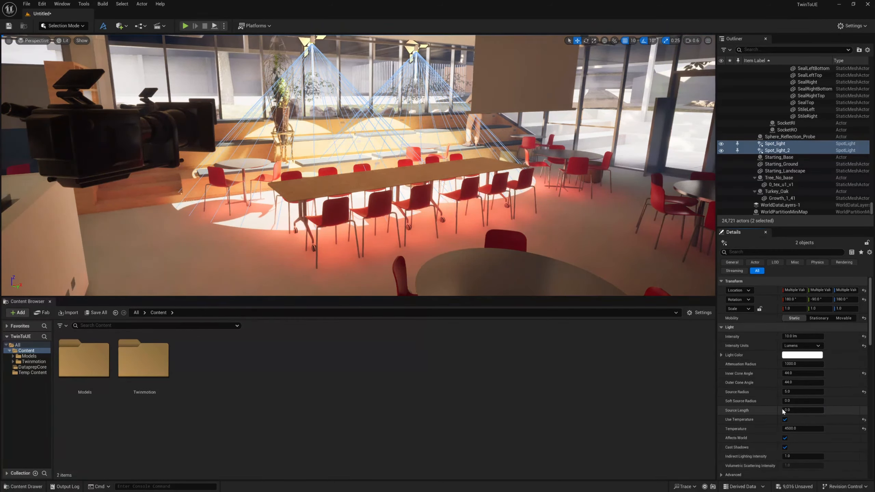
text(1)
key(Return)
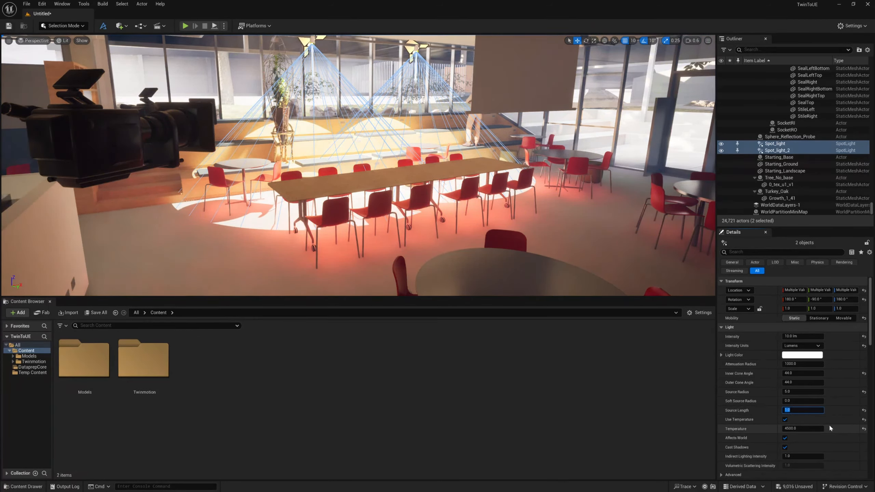
text(25)
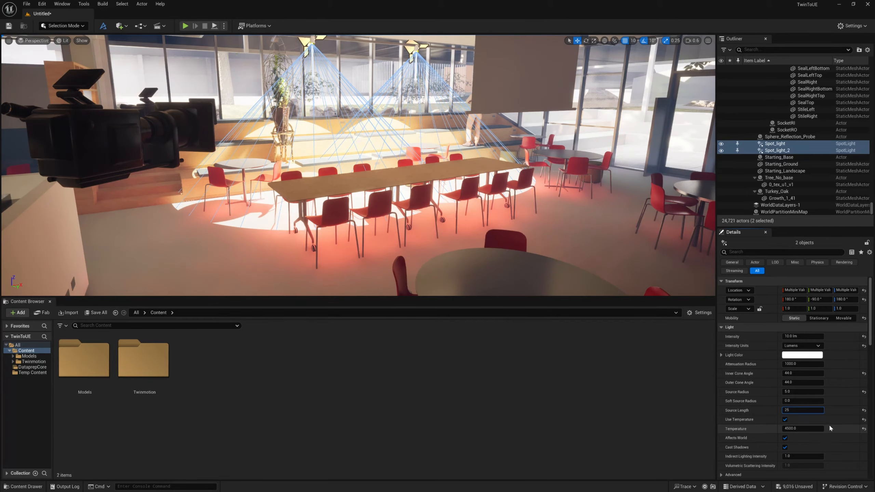
key(Return)
Step: Deselect the lights and examine the imported interior, and switch to Twinmotion to compare it with the original scene
mouse_move(491, 214)
right_down()
mouse_move(450, 174)
mouse_move(453, 192)
mouse_move(489, 205)
right_up()
key(w)
key(Escape)
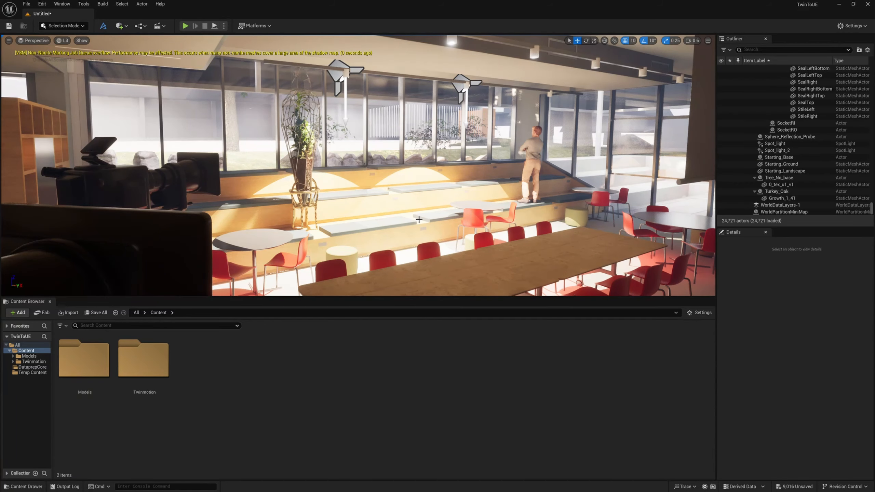
right_drag(449, 222, 289, 203)
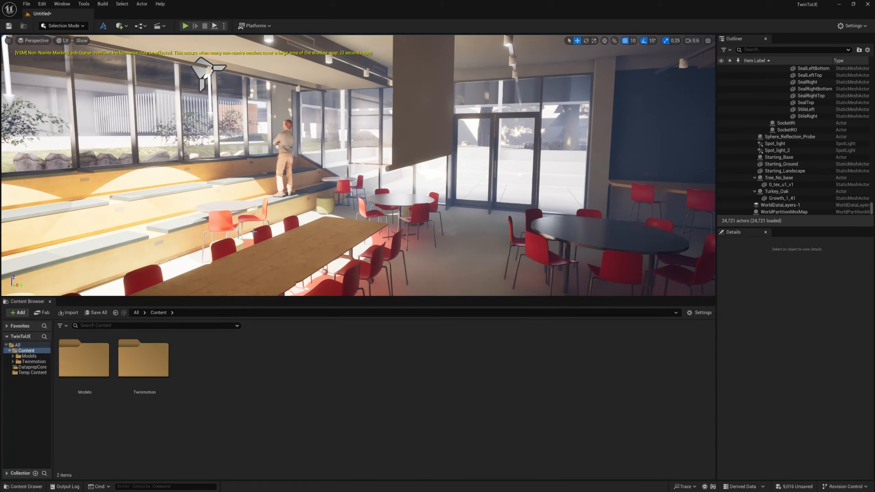
key(super+Tab)
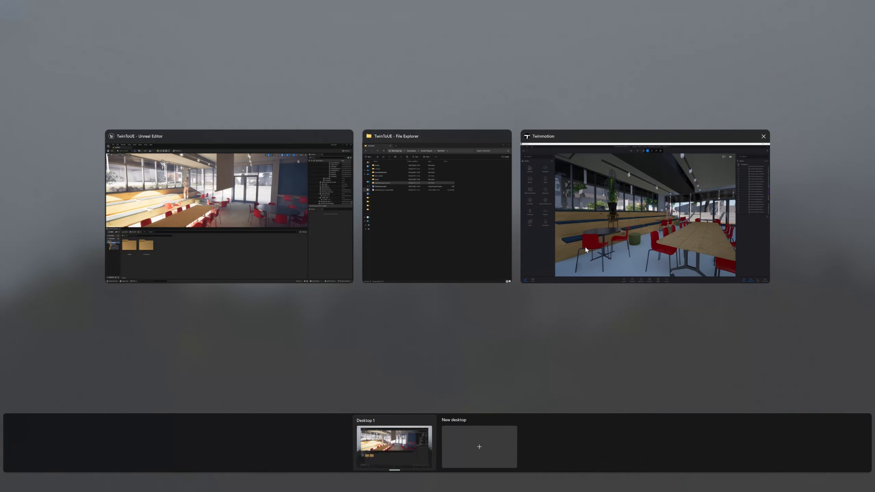
click(585, 245)
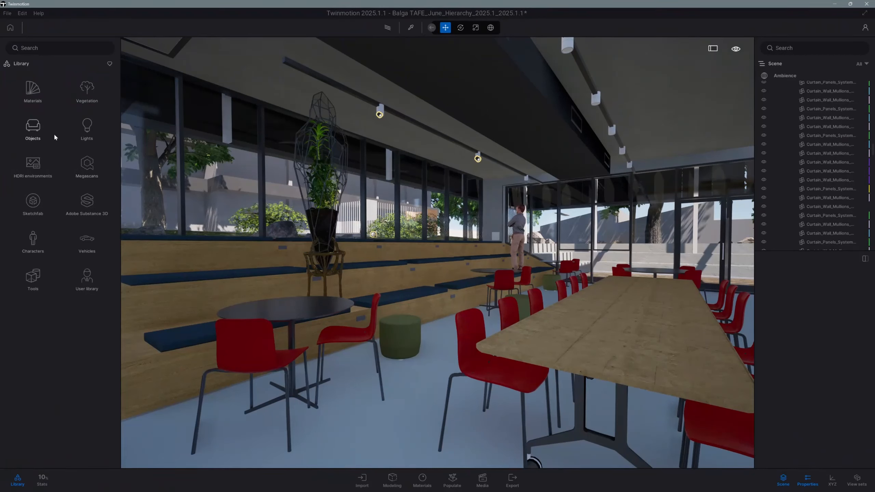